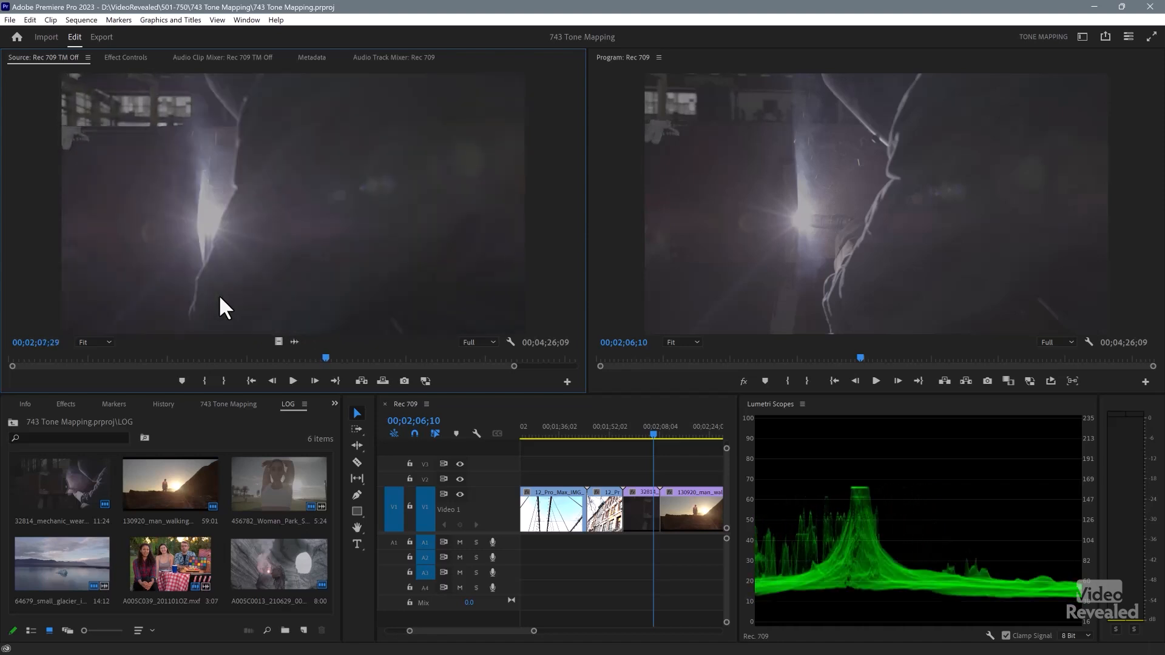
Override the media color space of the 32814_mechanic clip with Rec. 2100 HLG in its footage interpretation.
key(Left)
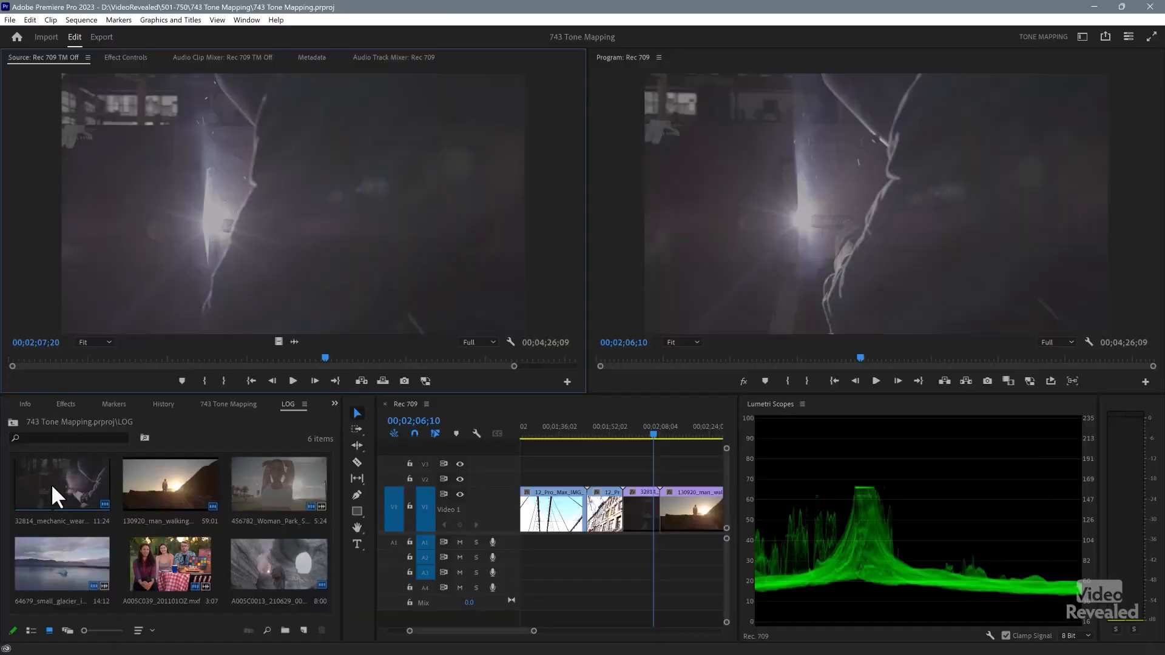
click(51, 483)
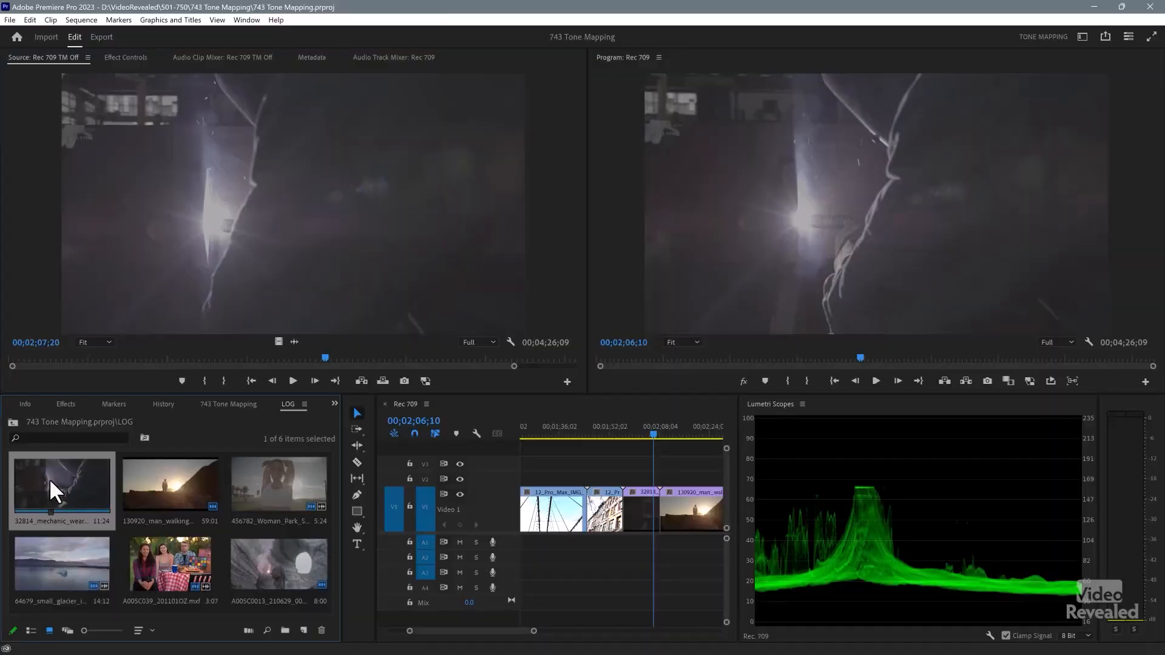
right_click(50, 480)
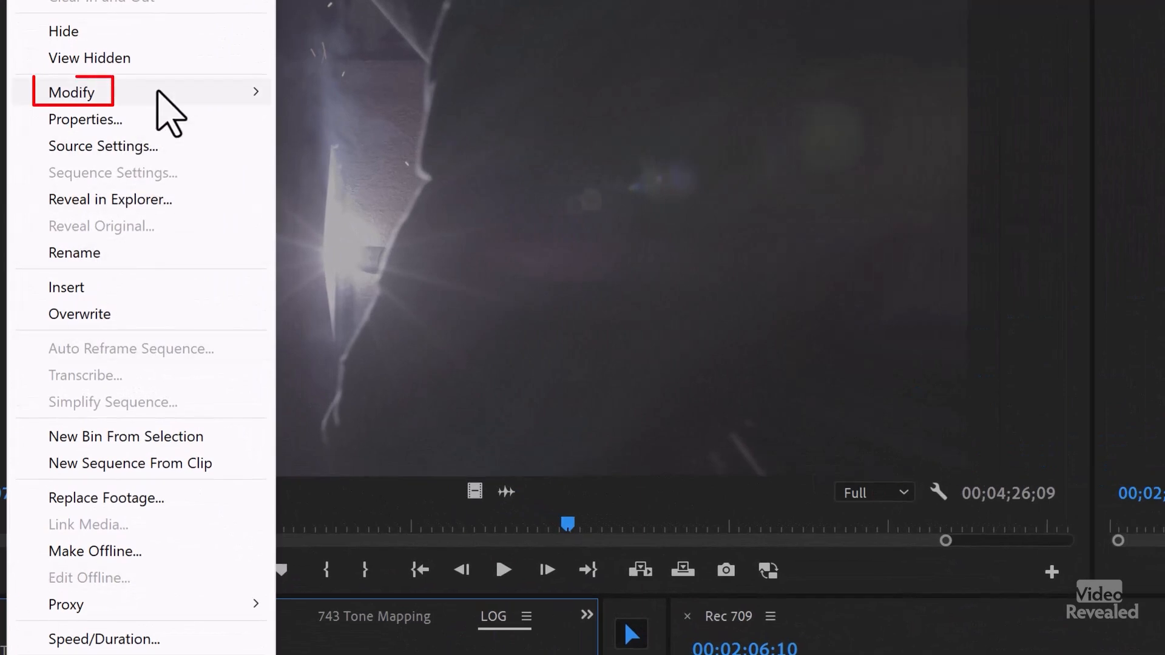
mouse_move(155, 100)
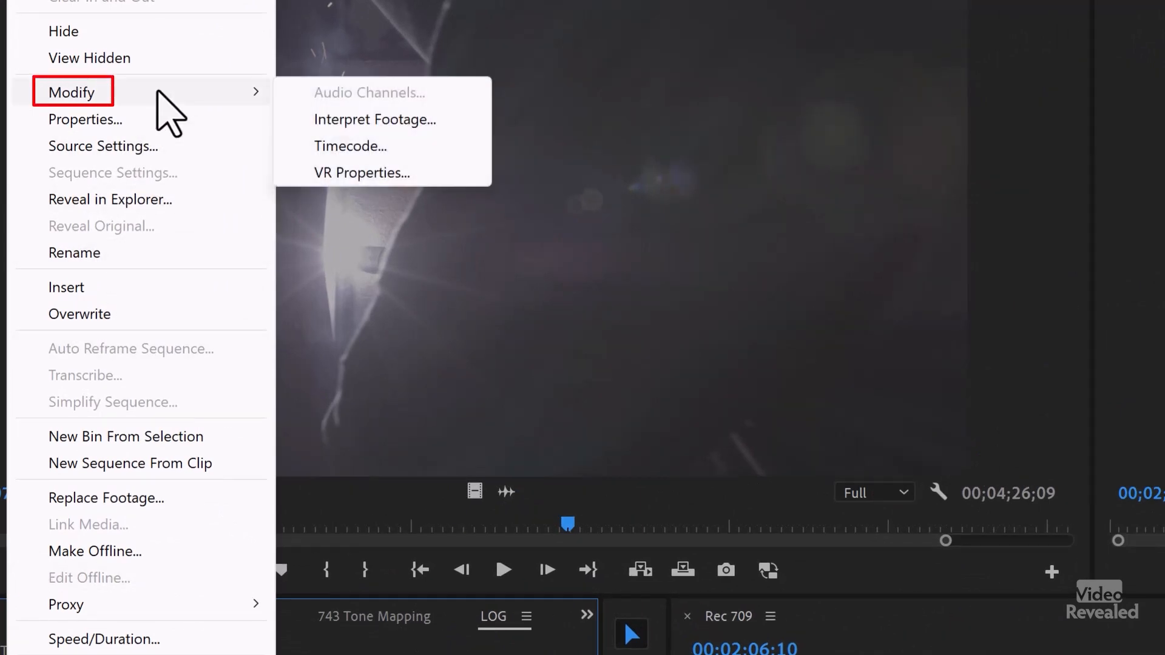
click(407, 119)
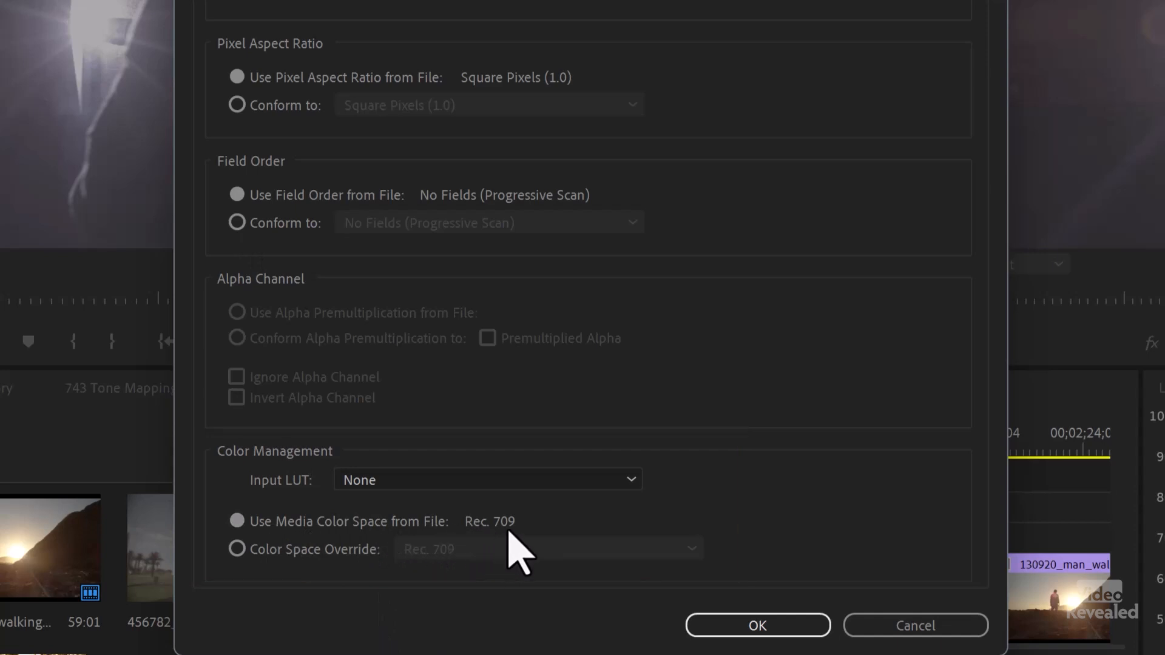
click(297, 550)
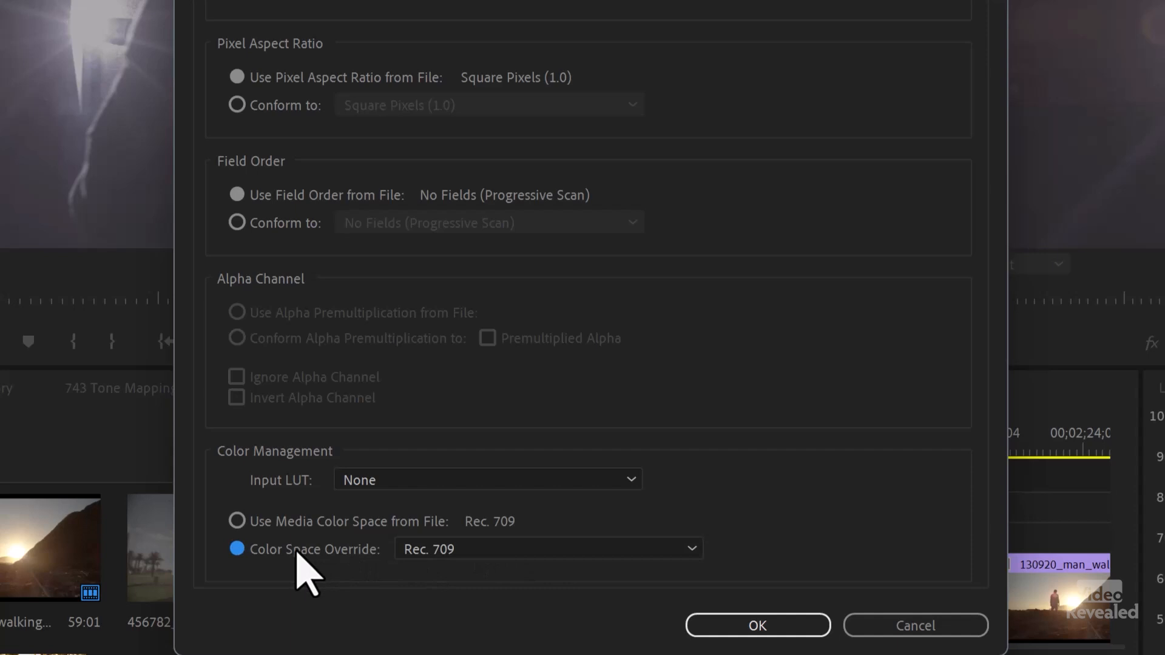
click(531, 550)
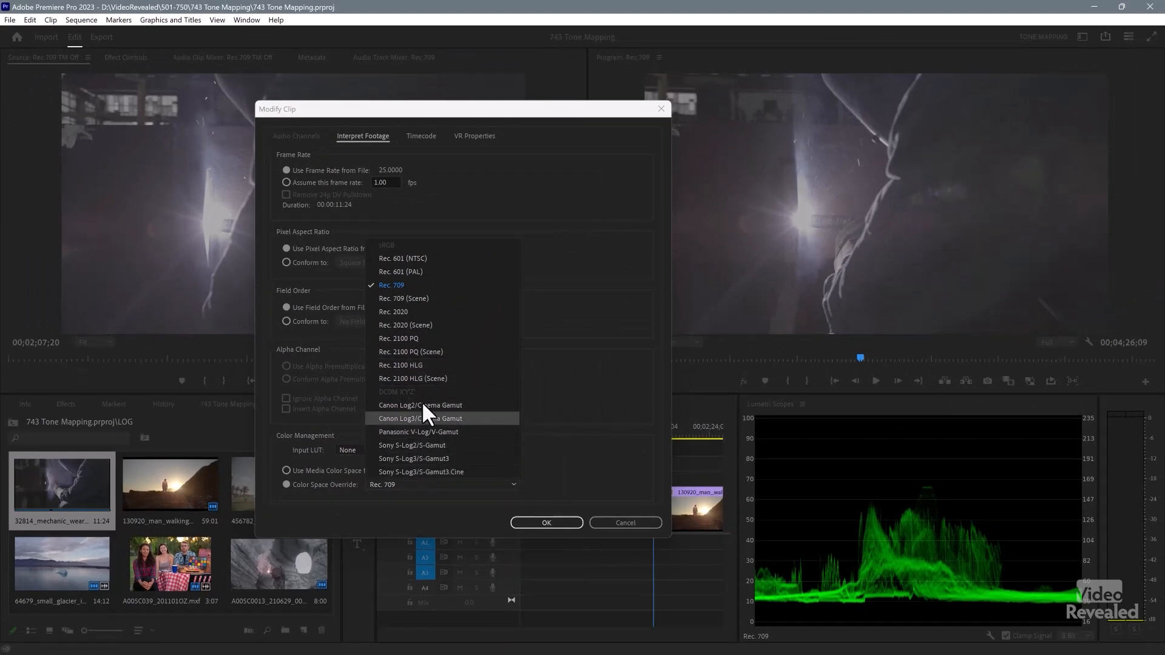
click(424, 365)
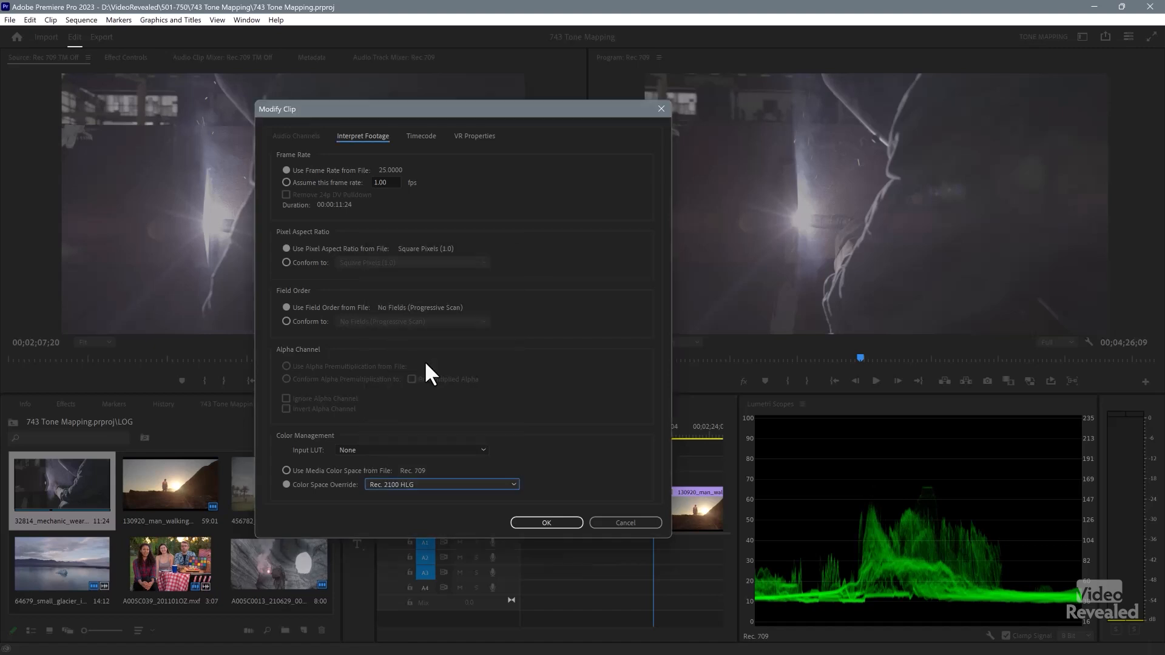
click(554, 522)
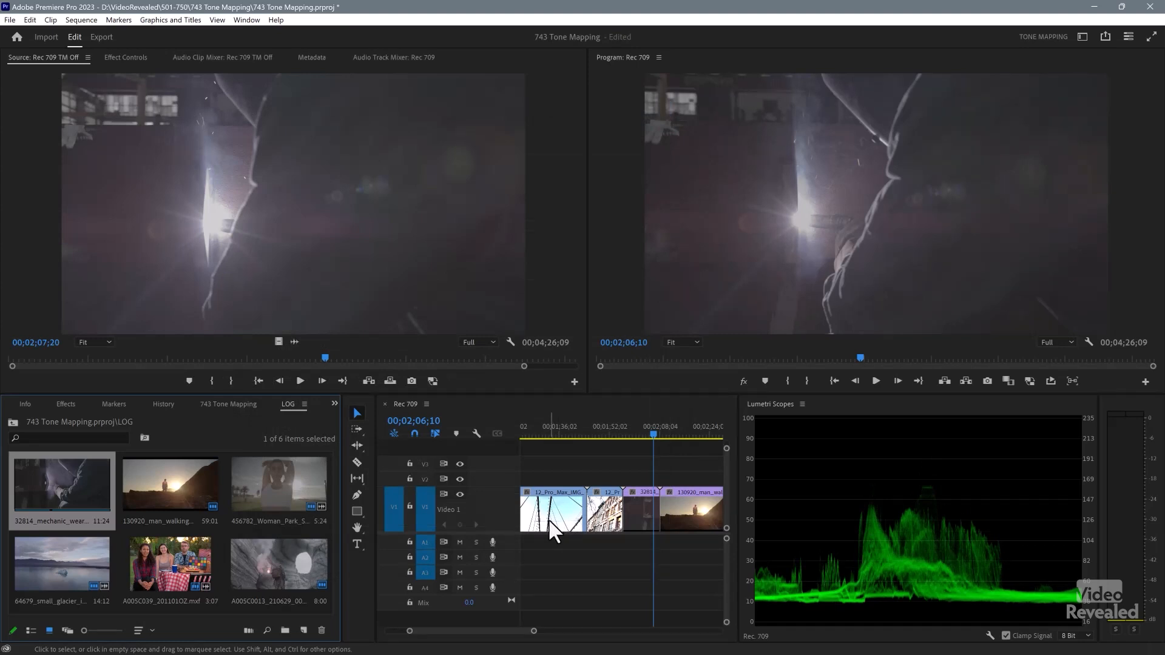
Change the 32814_mechanic clip's color space override to Rec. 2100 PQ.
key(shift+g)
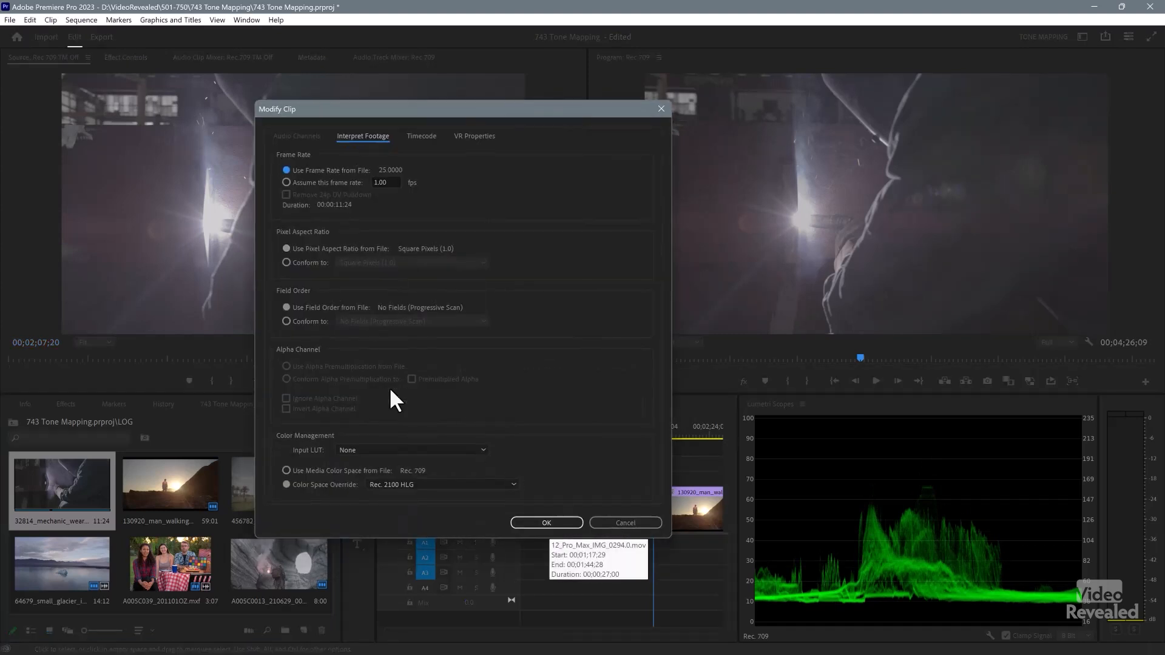
click(426, 484)
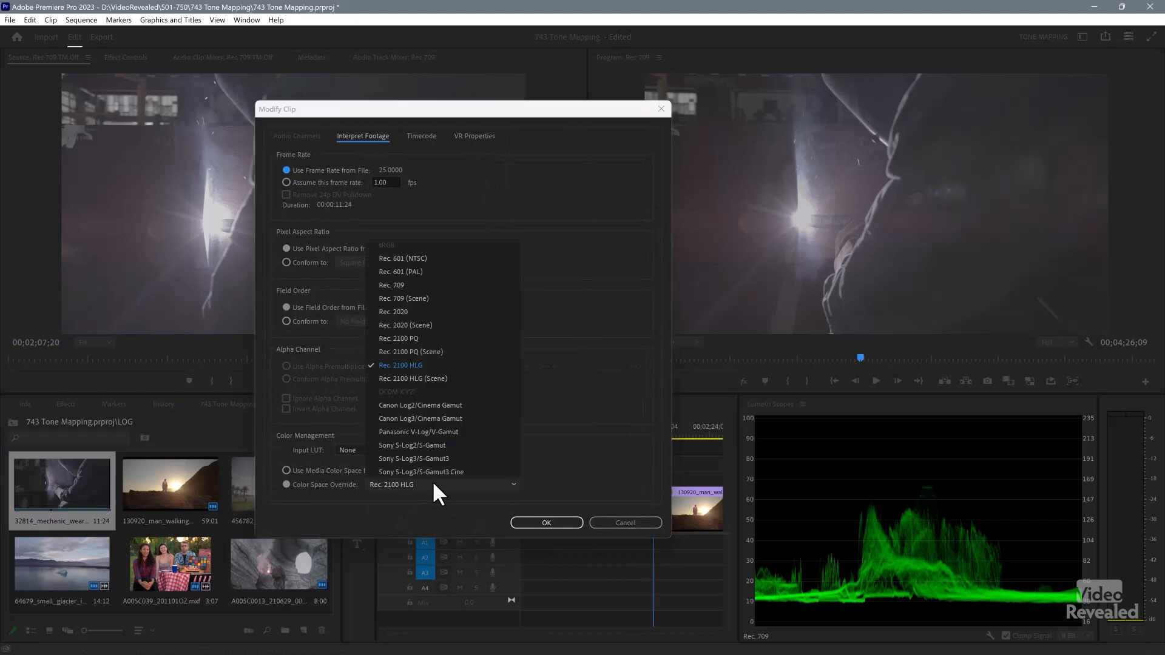
click(423, 338)
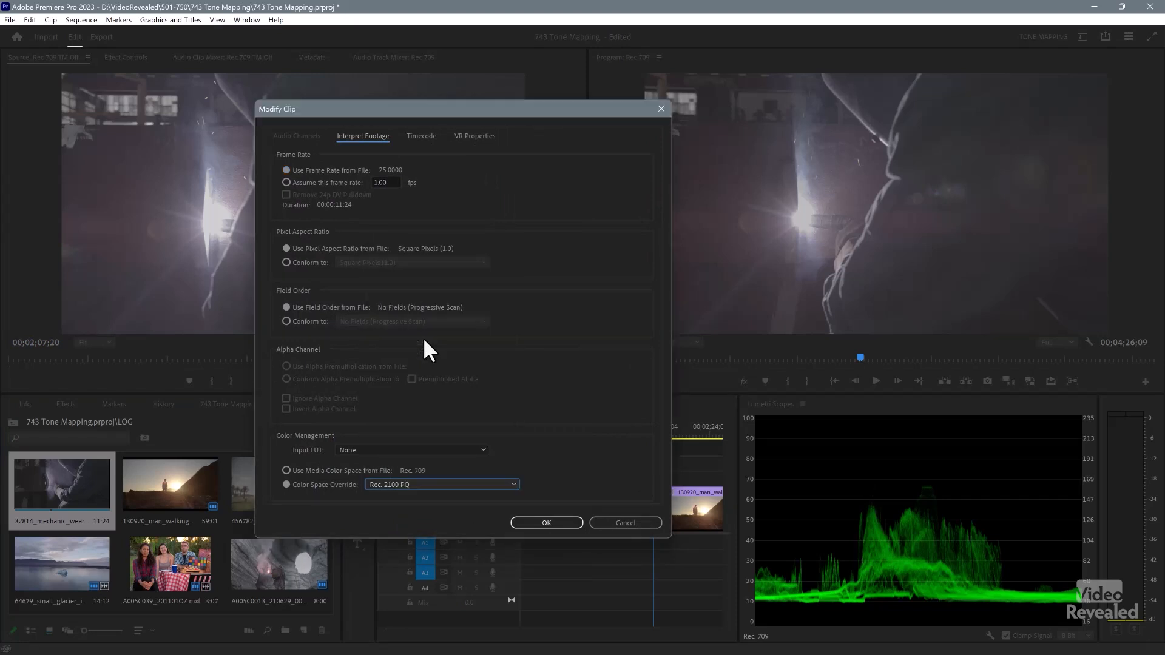
click(556, 519)
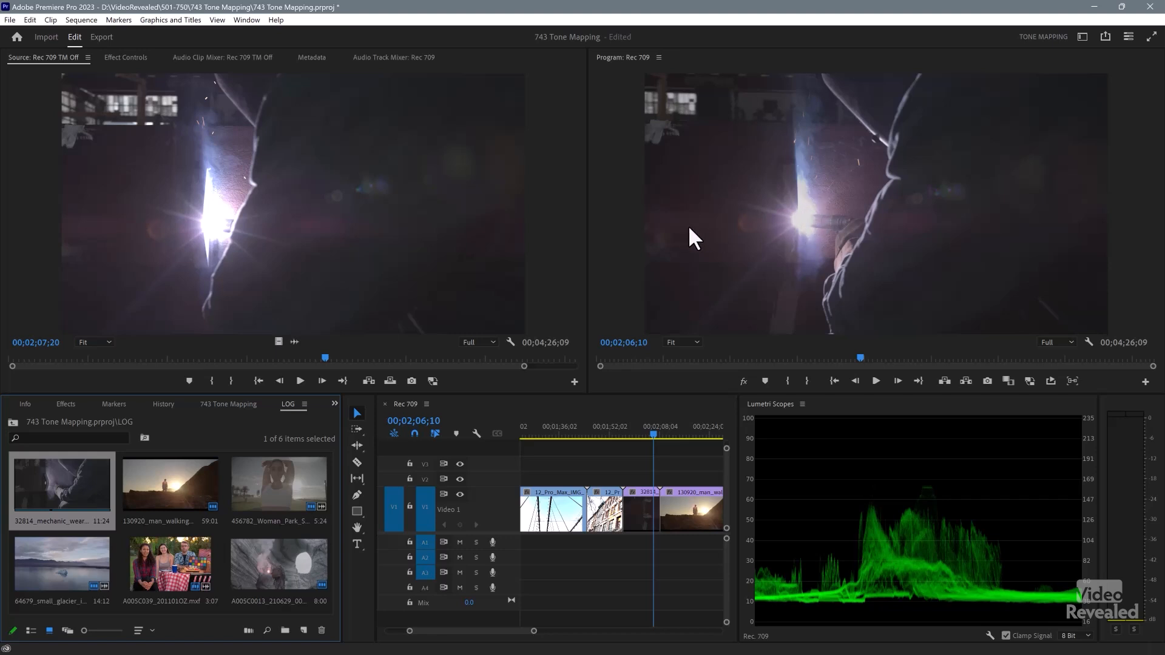
Move both the program and source monitor playheads to the start of the 130920_man_walking clip at 00;02;08;09.
key(Down)
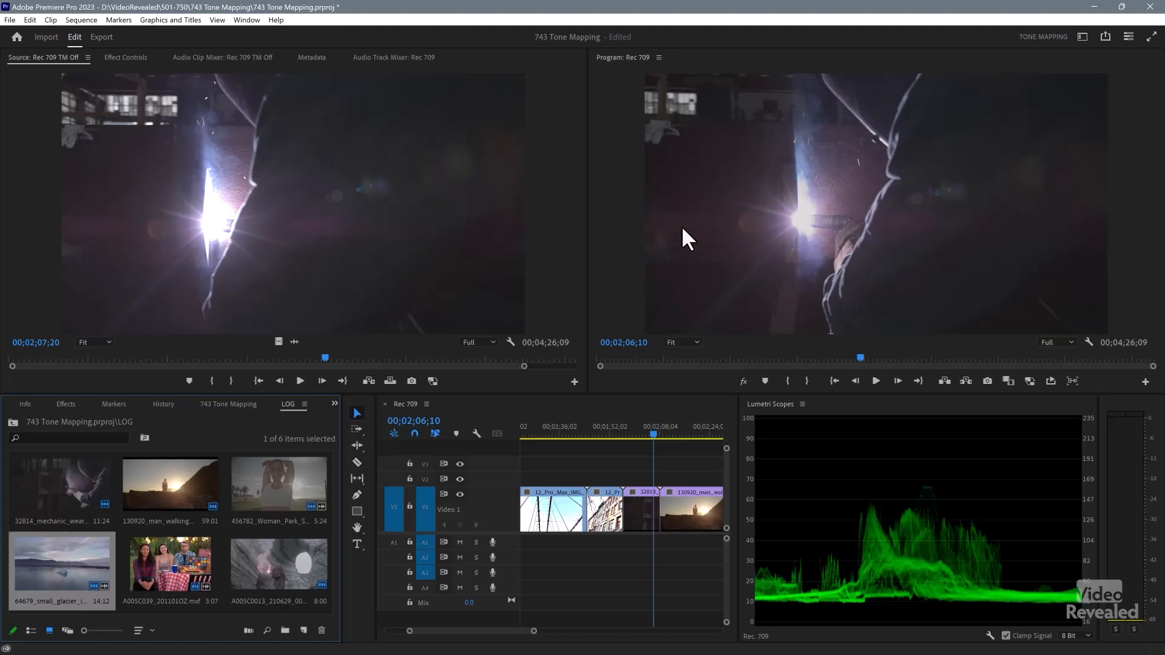
click(682, 227)
key(Down)
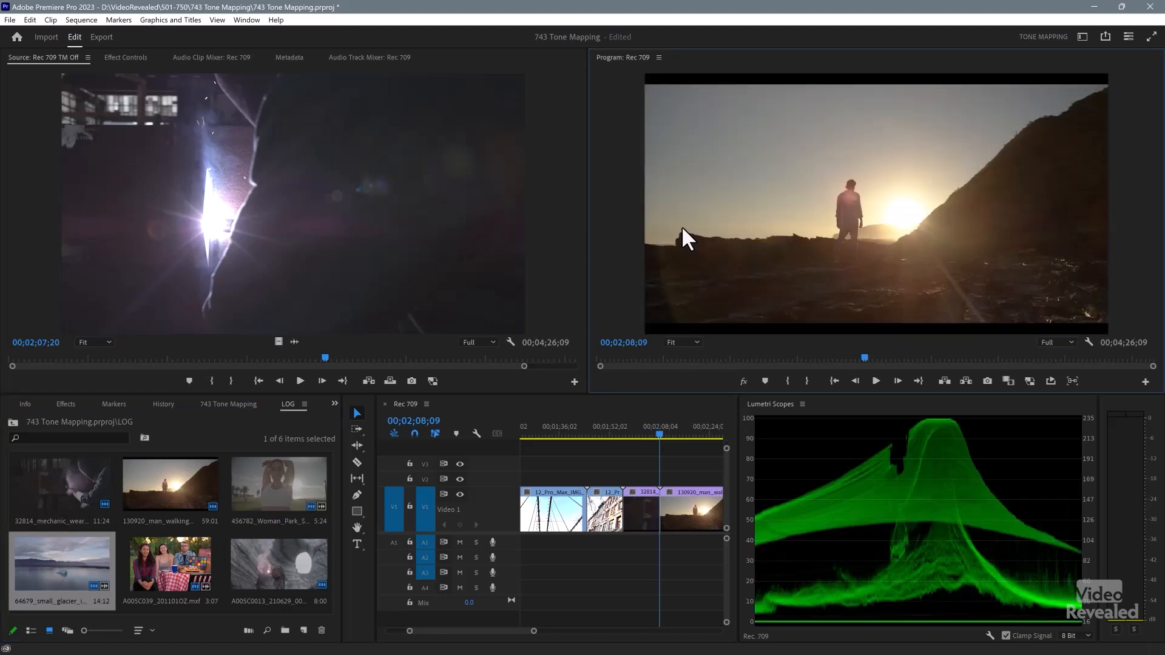
key(shift+2)
key(Down)
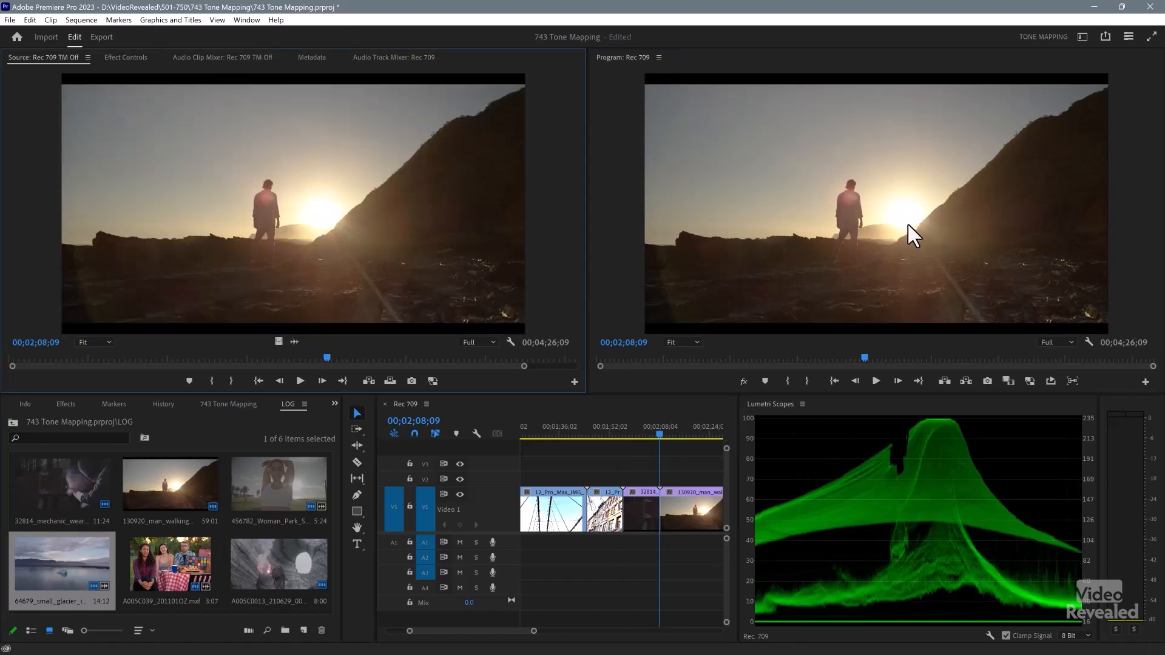
Override the media color space of the 130920_man_walking clip with Rec. 2100 PQ.
click(177, 490)
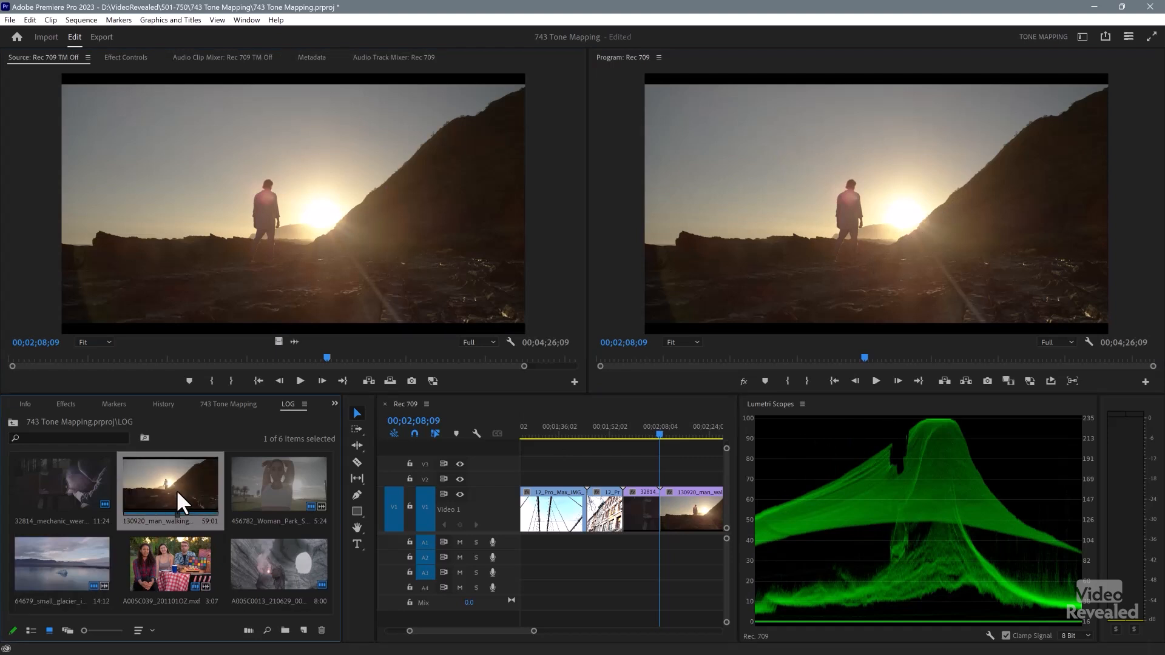
key(shift+g)
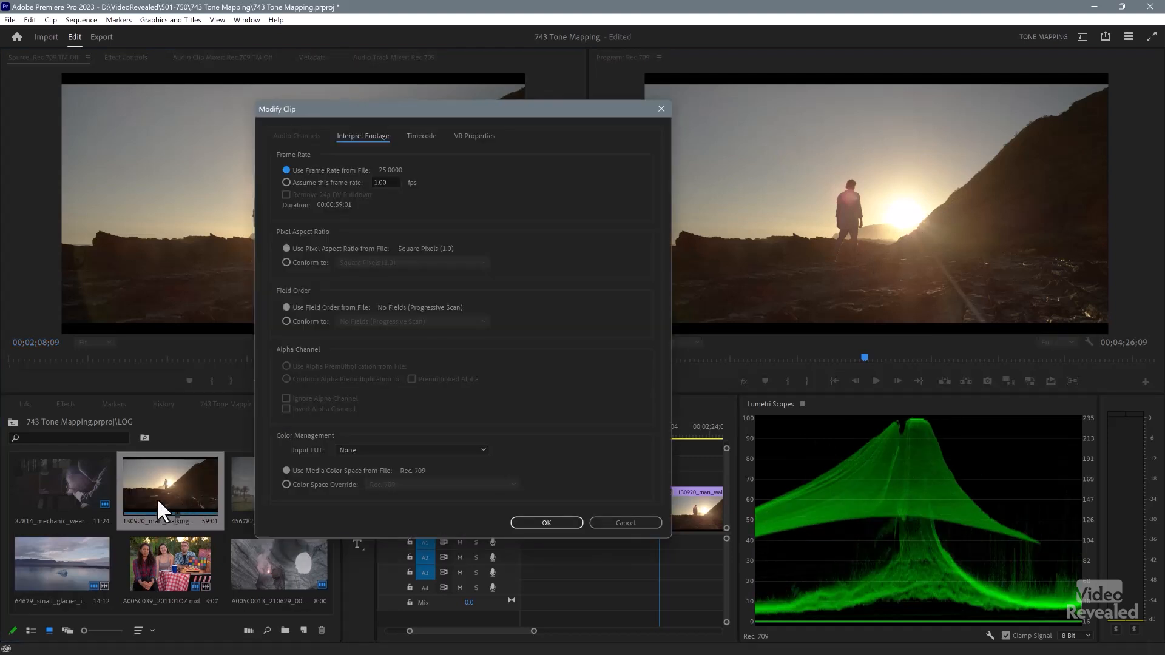
click(322, 482)
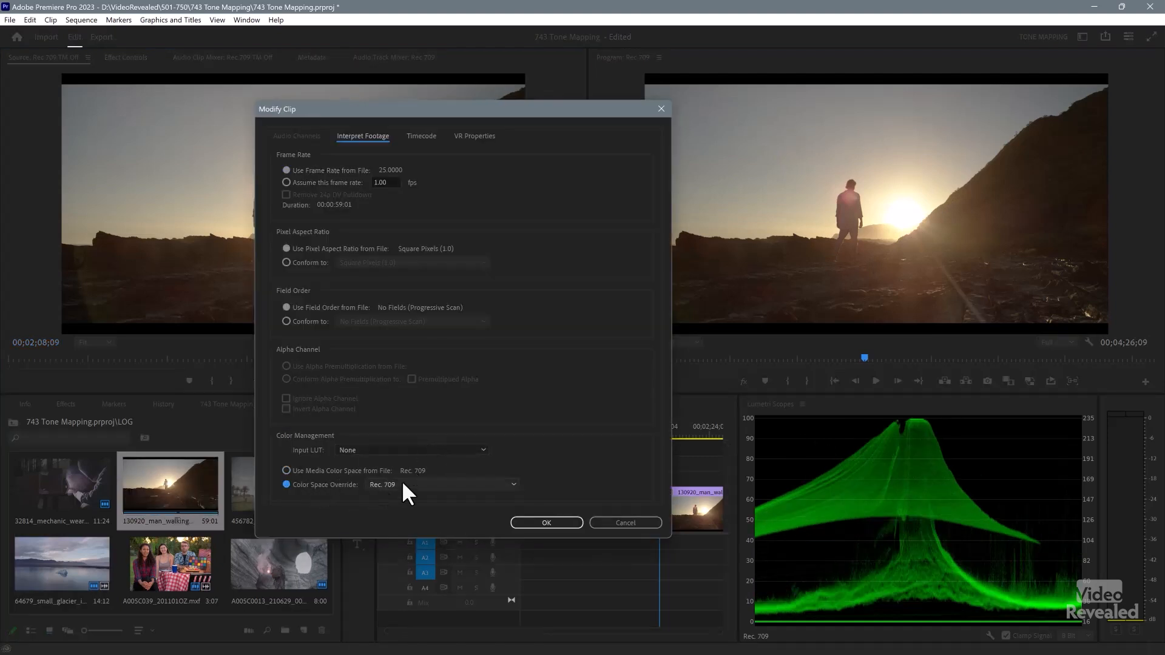
click(405, 483)
click(425, 339)
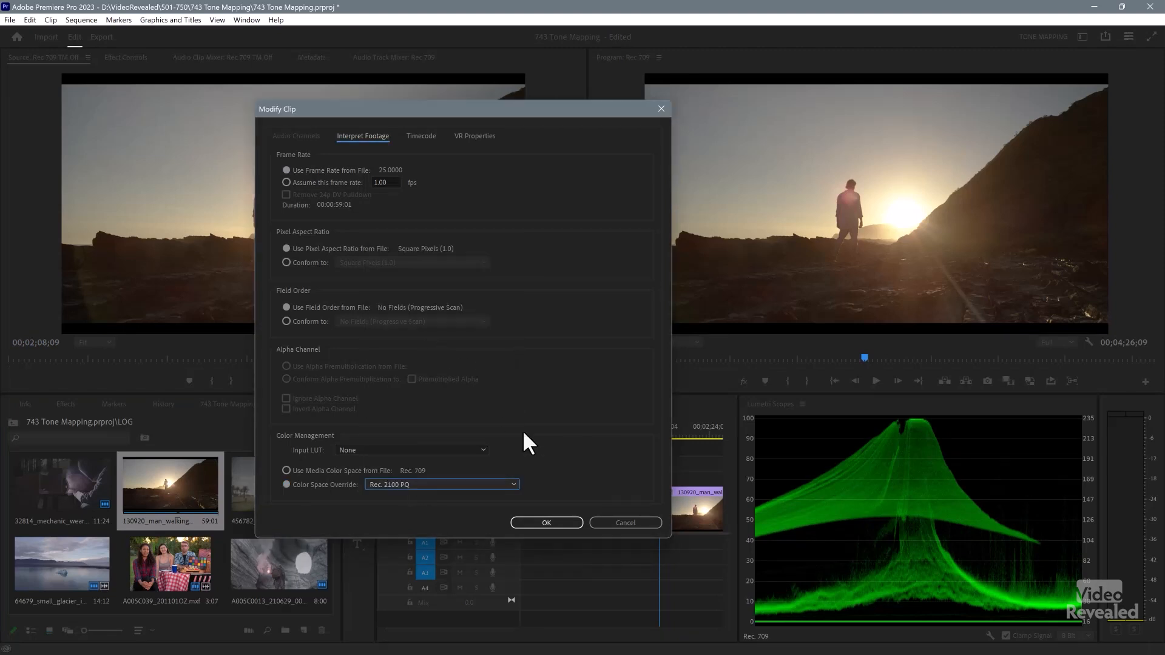
click(557, 516)
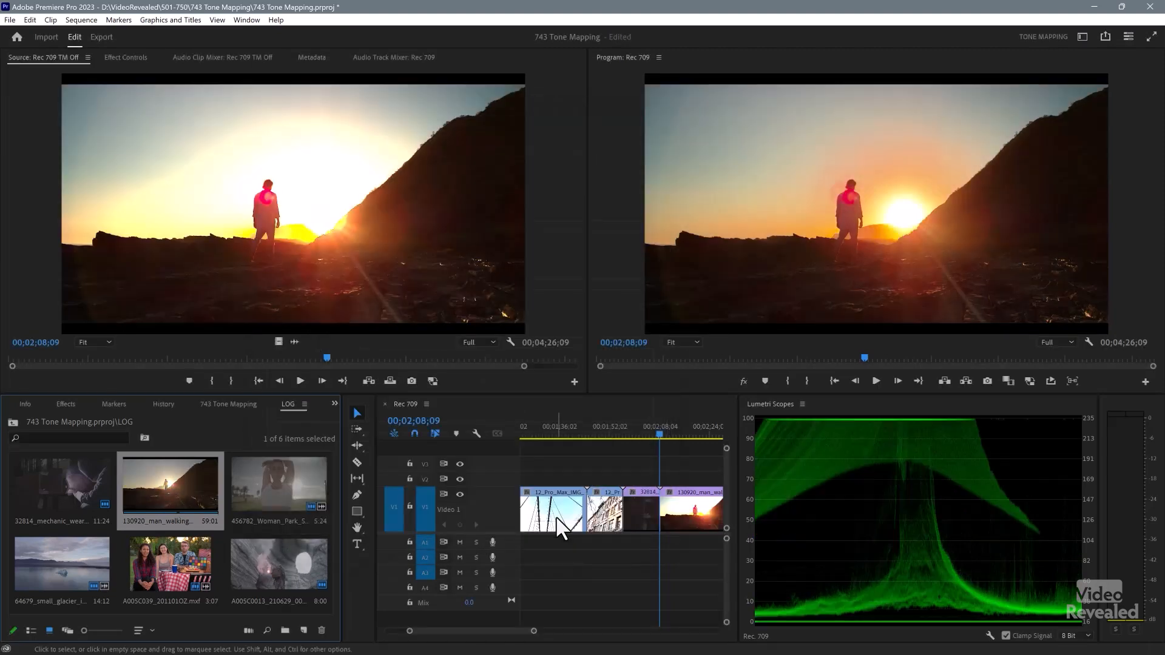
Change the 130920_man_walking clip's color space override to Rec. 2100 HLG.
key(shift+g)
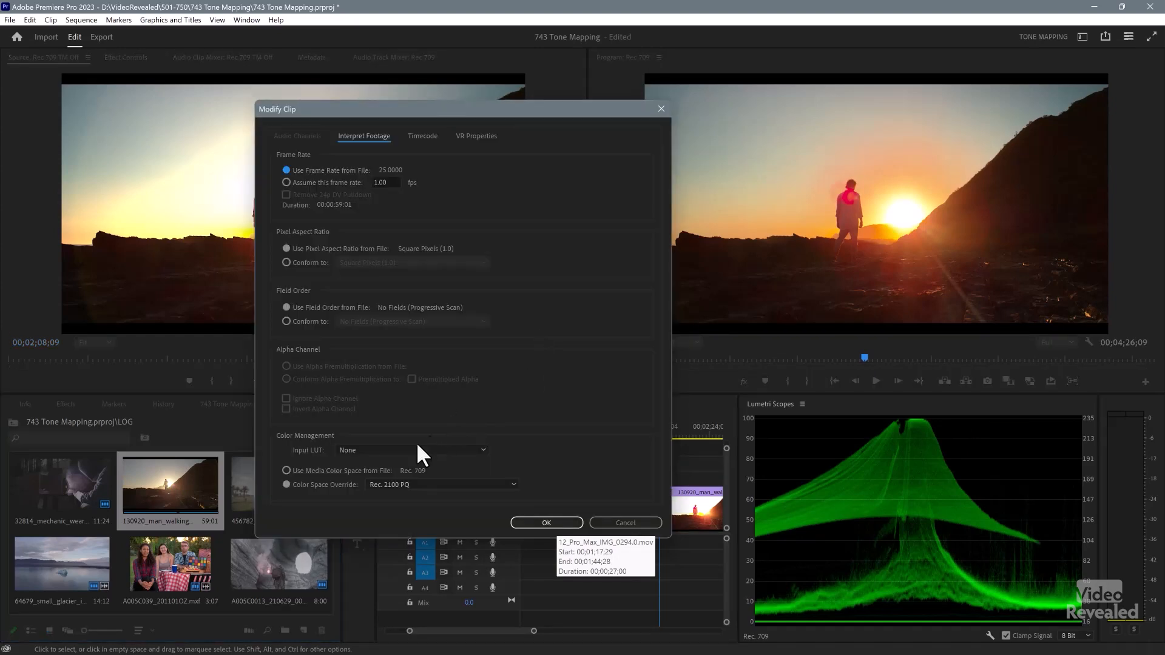
click(405, 483)
click(430, 365)
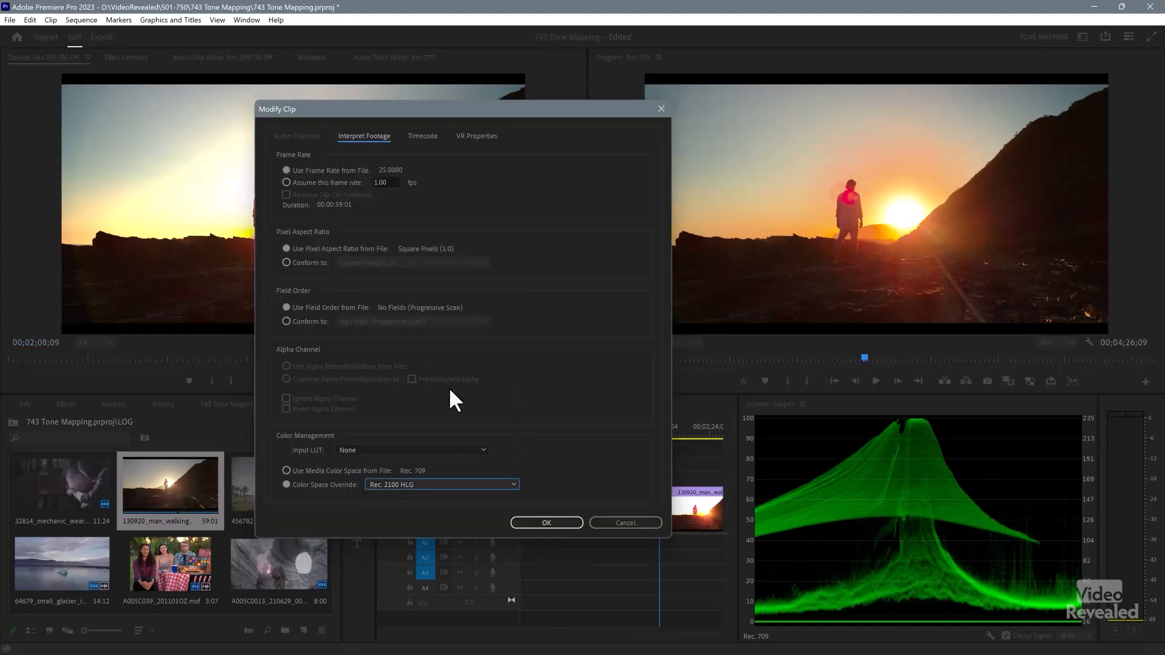
click(562, 521)
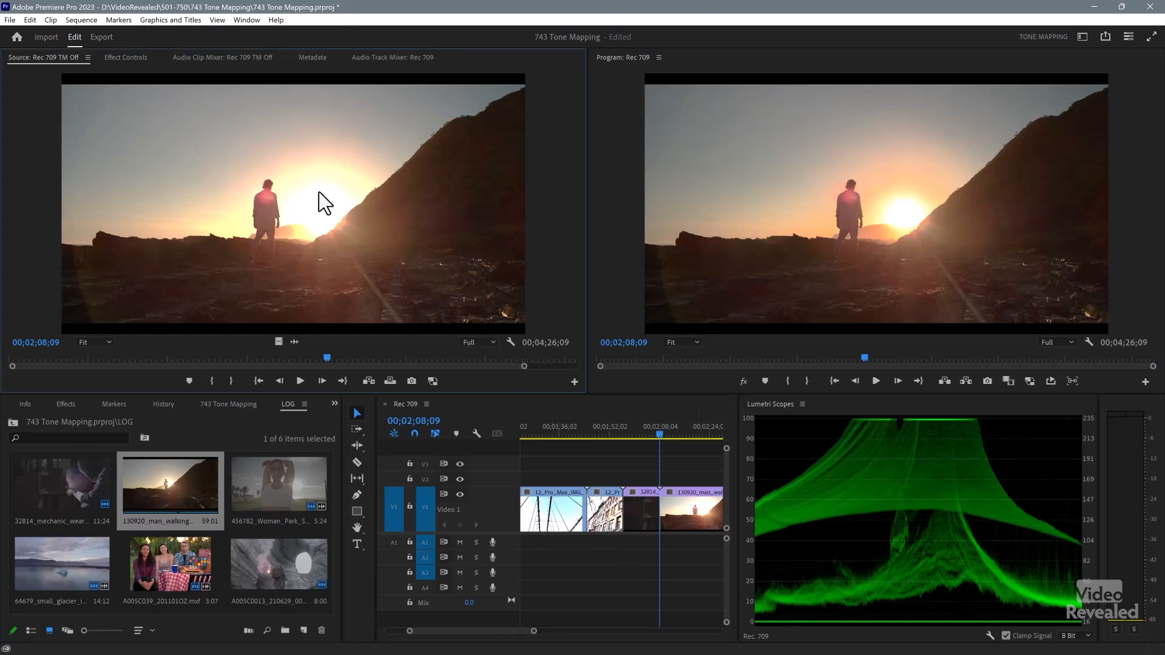
Cue the 456782_Woman_Park clip in the program monitor at about 00;03;08;22 and the source monitor at about 00;03;08;18.
click(668, 460)
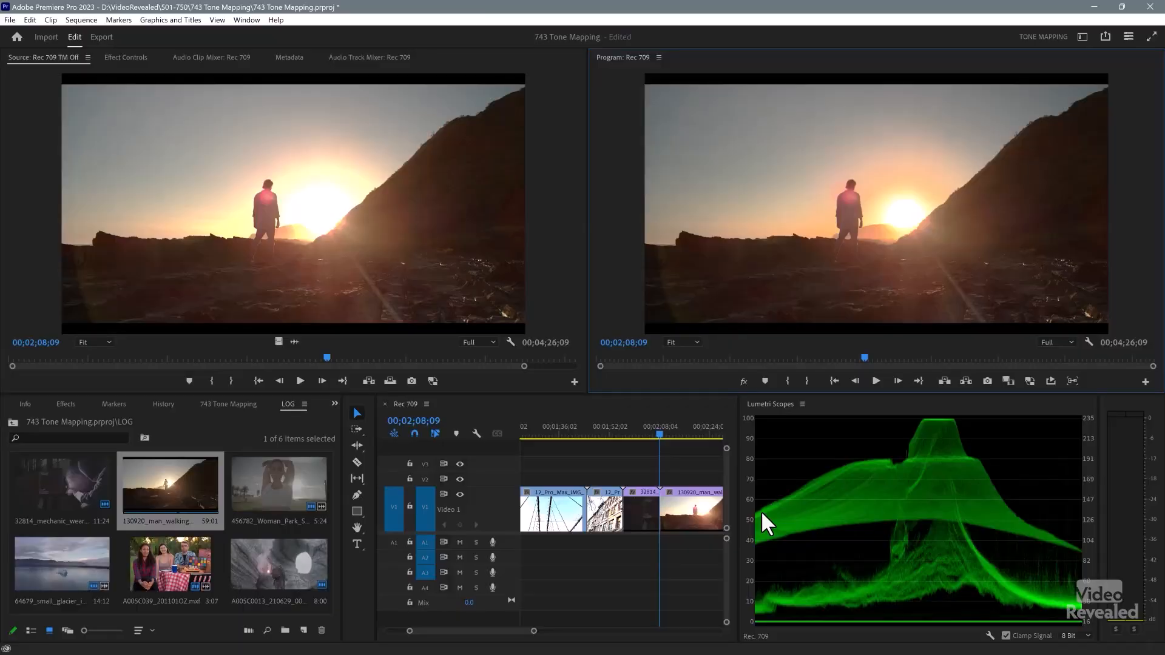
key(Down)
key(space)
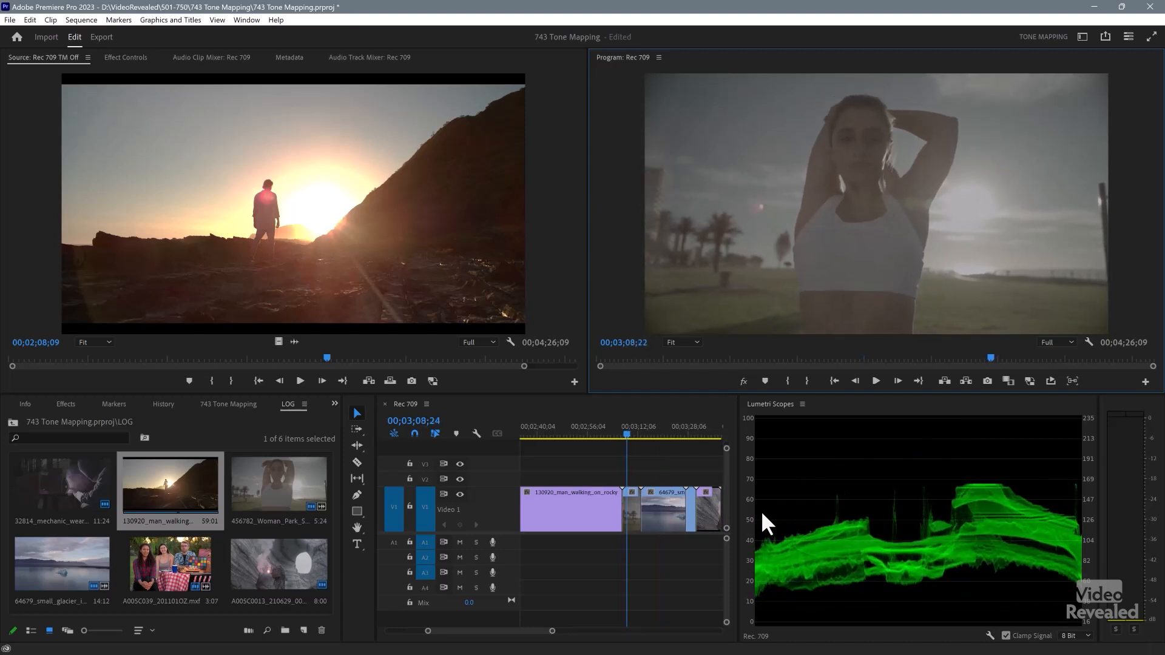
key(shift+2)
key(Down)
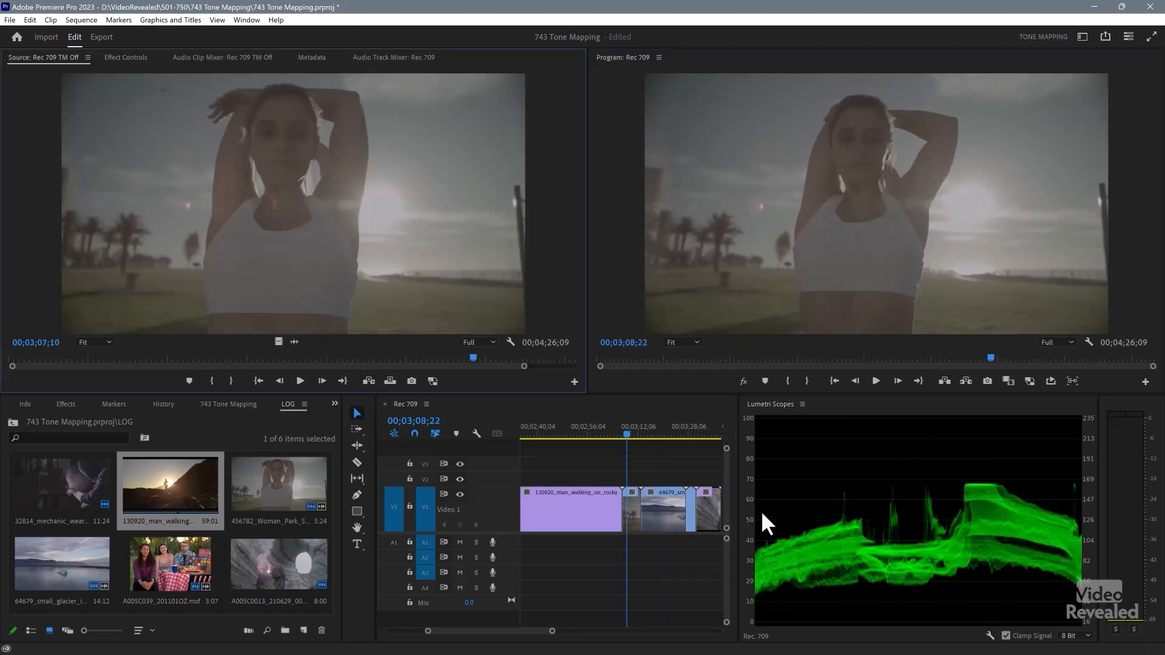
key(space)
key(space)
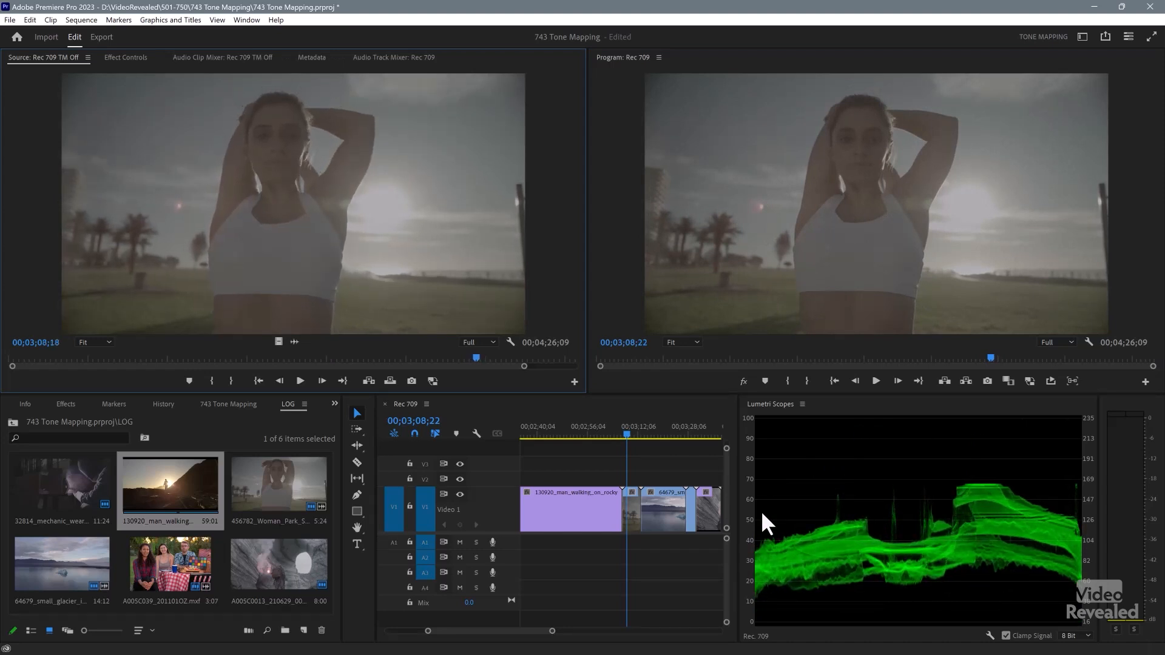
Override the media color space of the 456782_Woman_Park clip with Rec. 2100 HLG, leaving its input LUT at None.
click(264, 481)
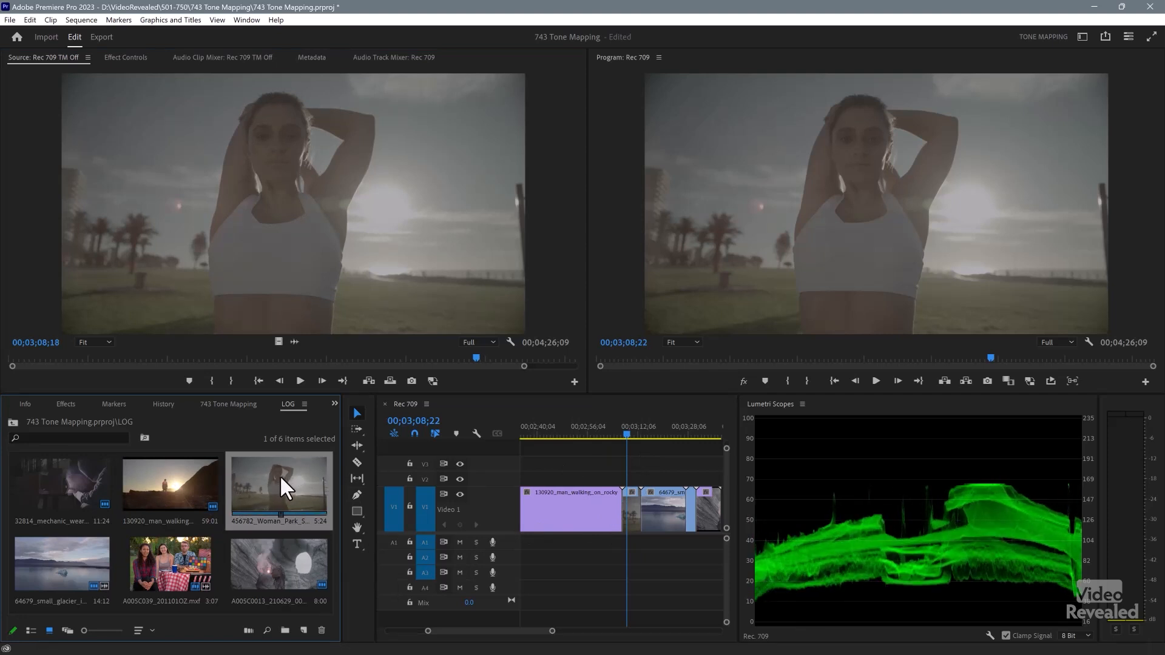
key(shift+g)
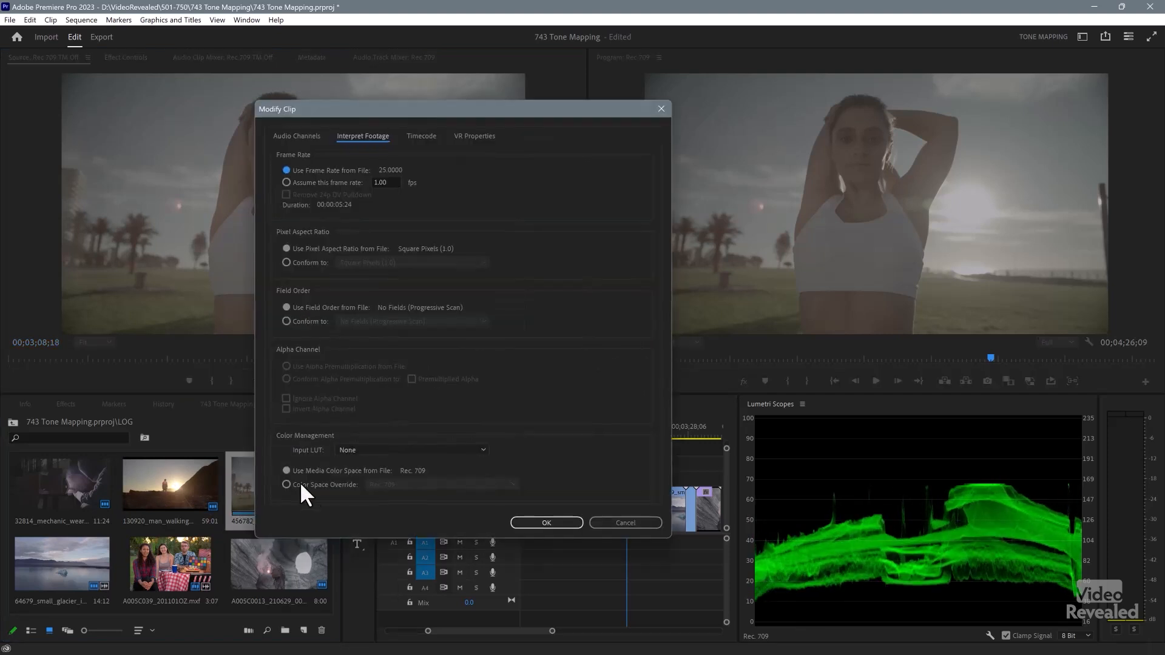
click(428, 453)
click(337, 489)
click(337, 485)
click(398, 486)
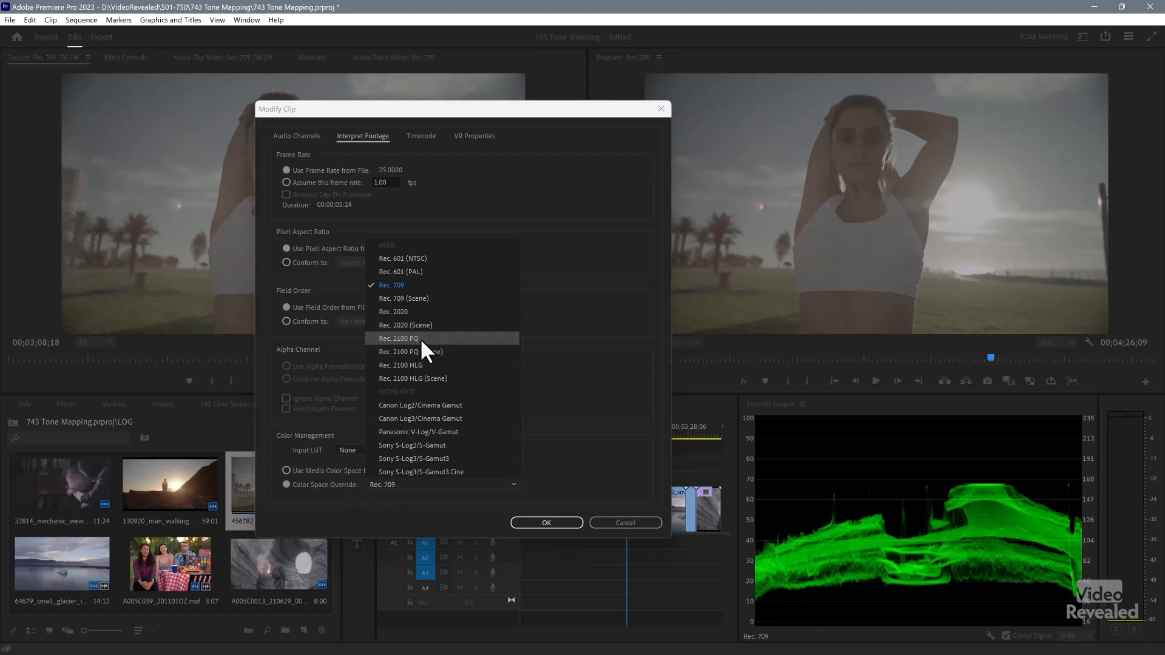
click(421, 365)
click(545, 522)
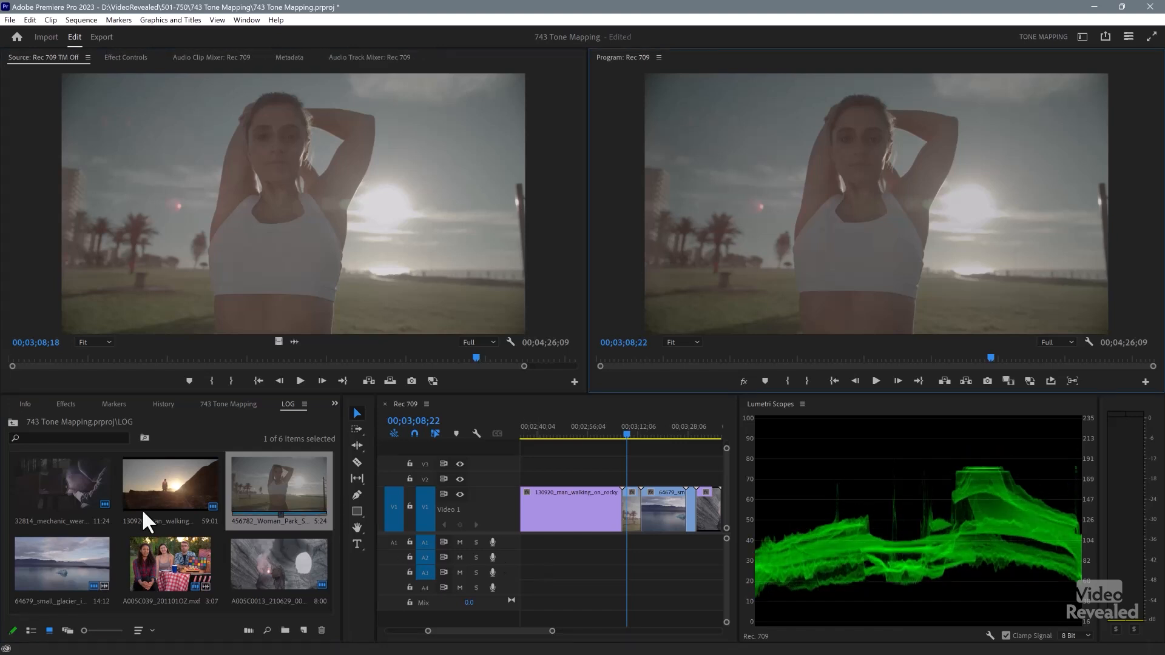
Change the 456782_Woman_Park clip's color space override to Rec. 2100 PQ and compare the source and program waveforms.
click(271, 486)
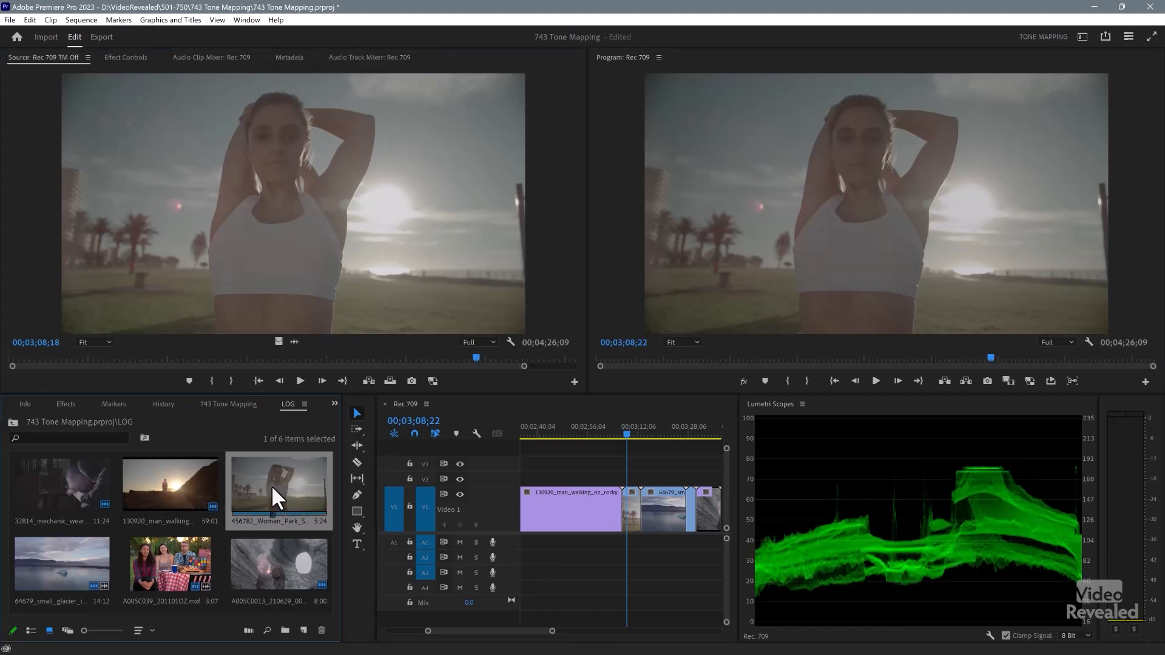
key(shift+g)
click(410, 485)
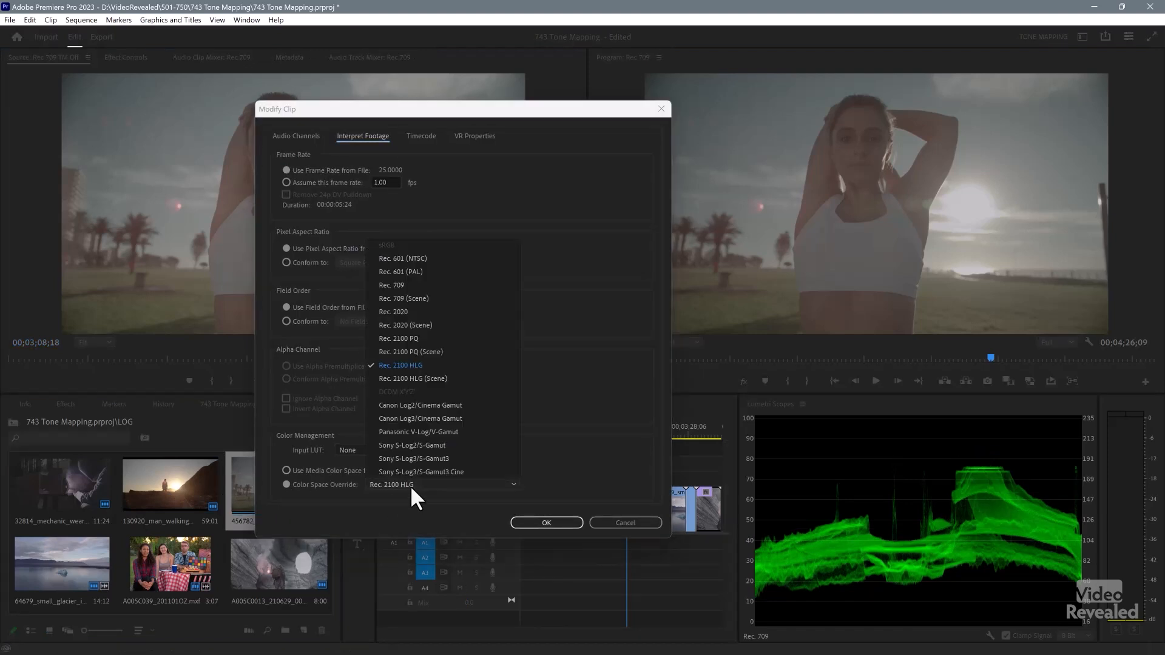
click(426, 373)
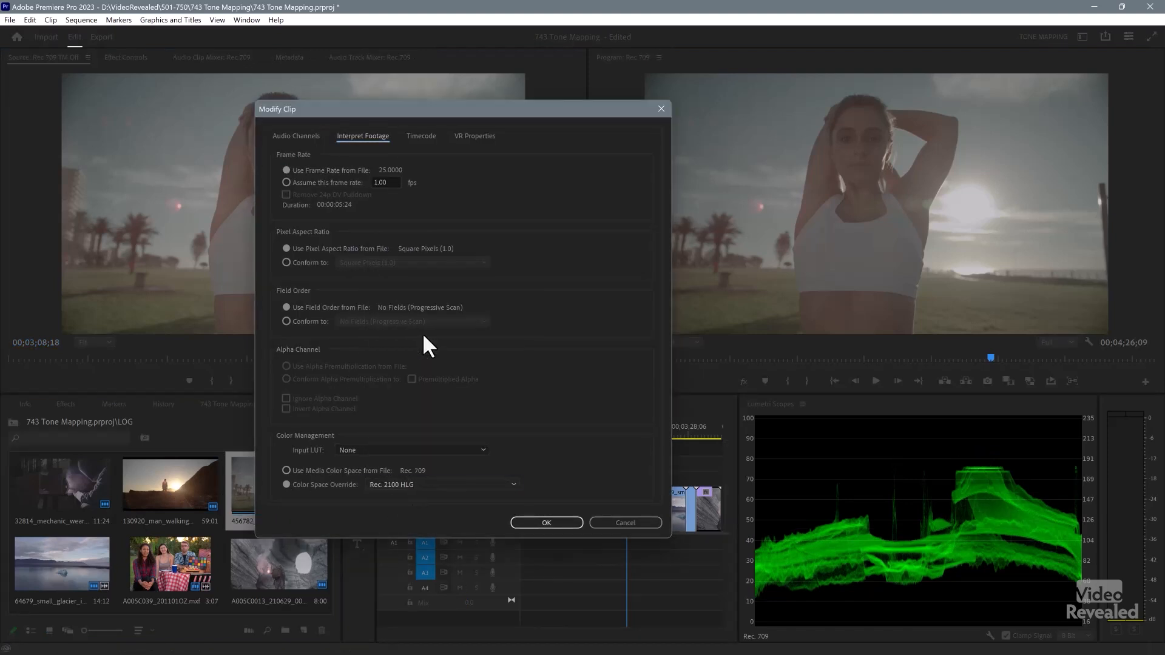
click(553, 520)
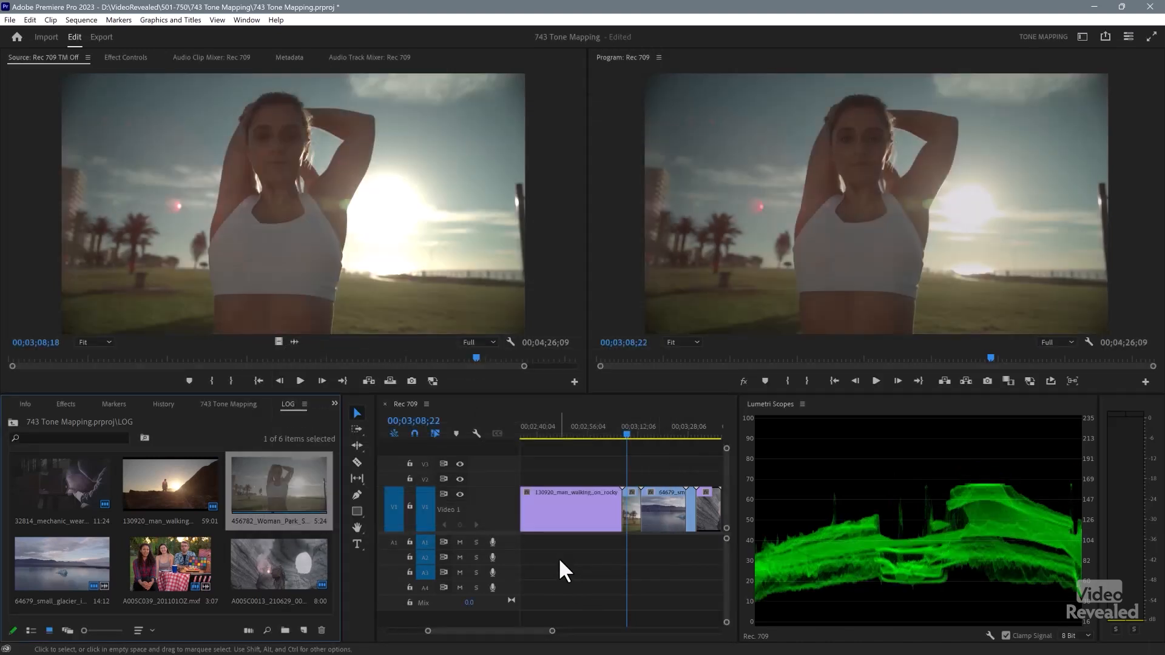
key(shift+2)
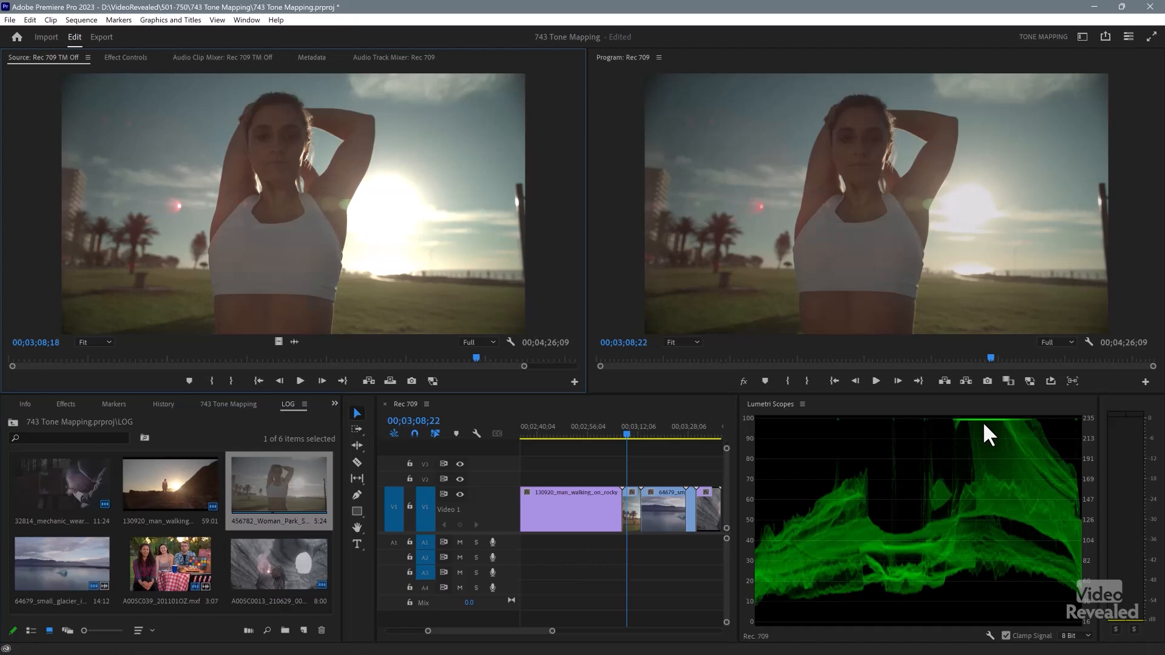
key(shift+4)
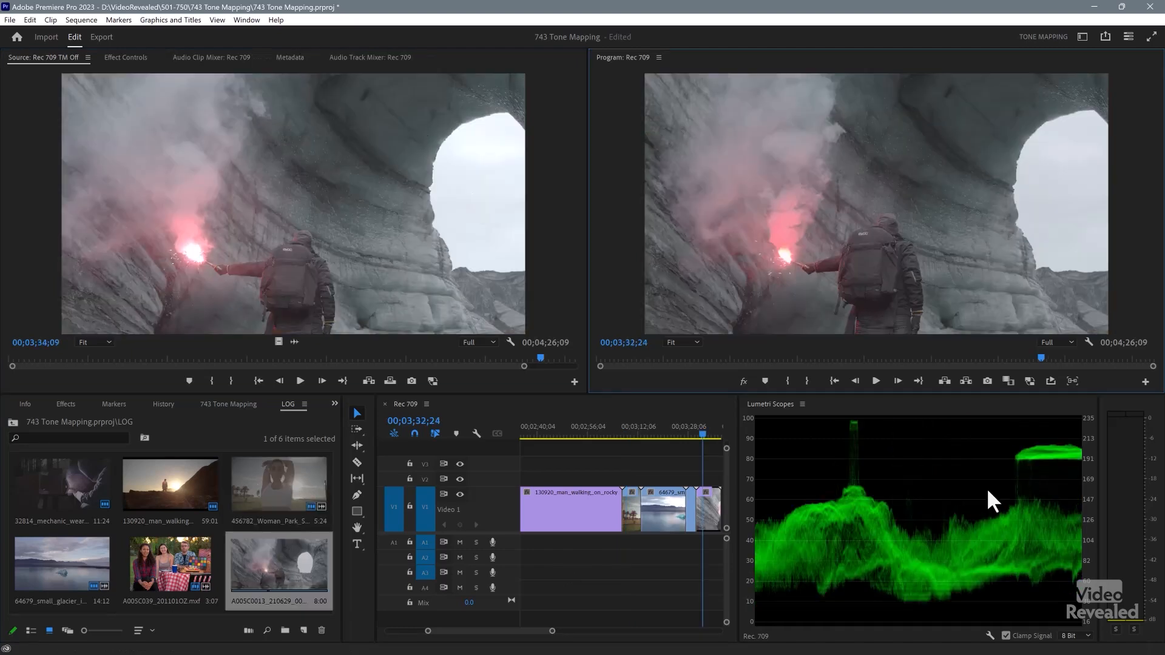
Cue the Rec 709 sequence at the start of the PANASONIC.MOV clip, 00;03;48;11.
key(Down)
key(Down)
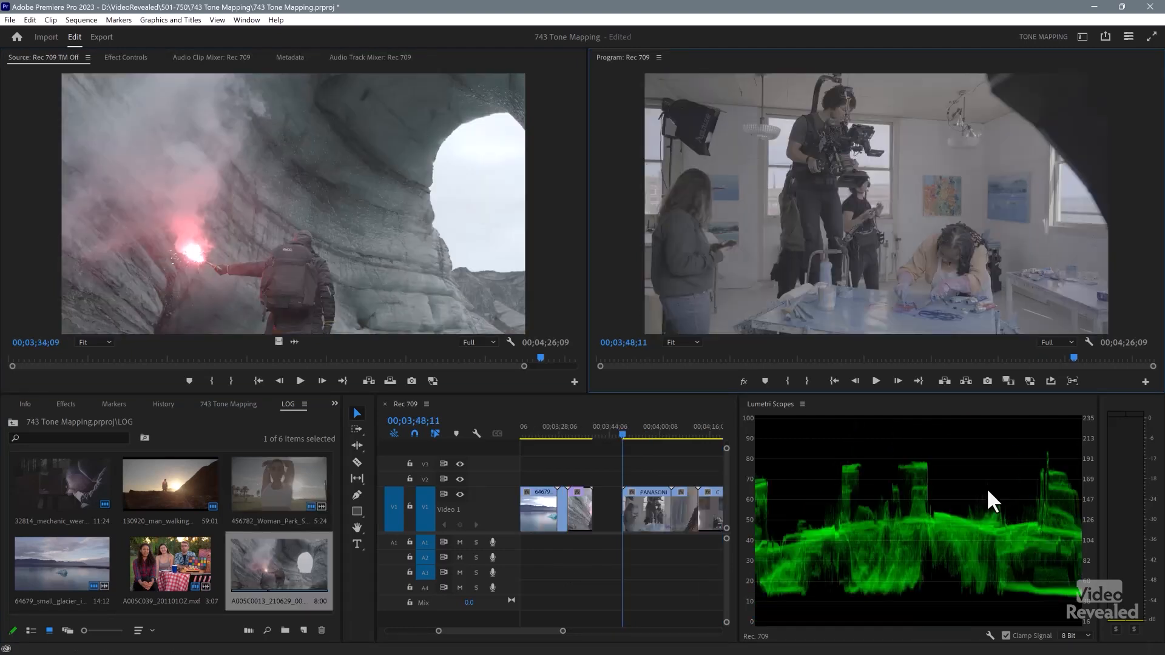
key(equal)
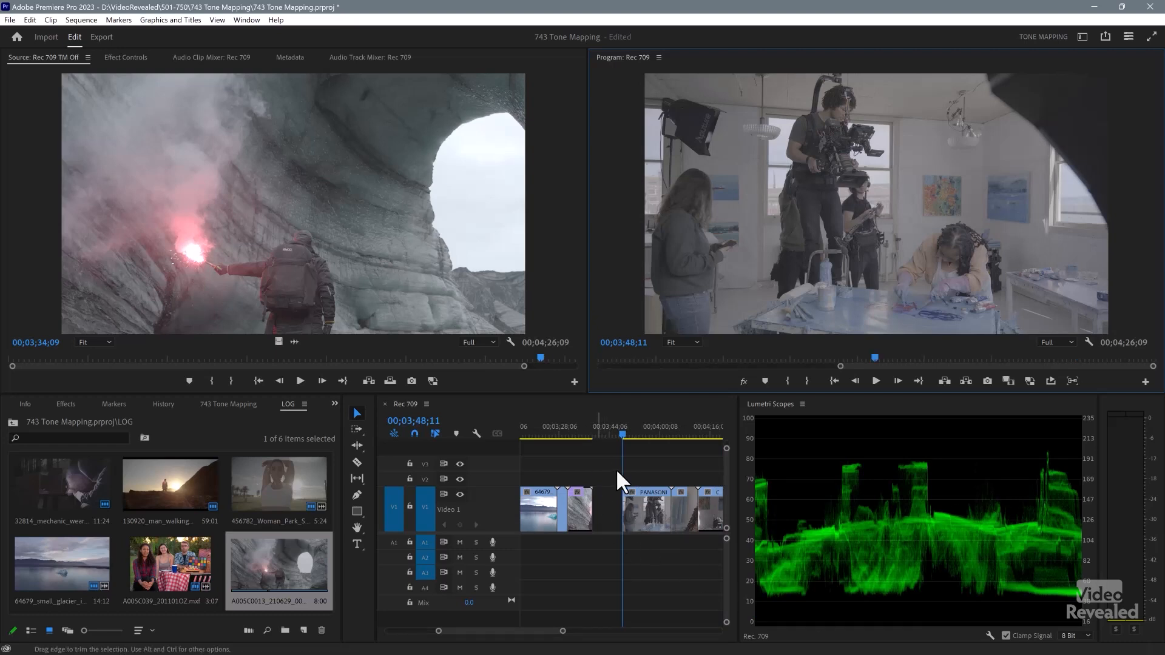
click(663, 446)
key(equal)
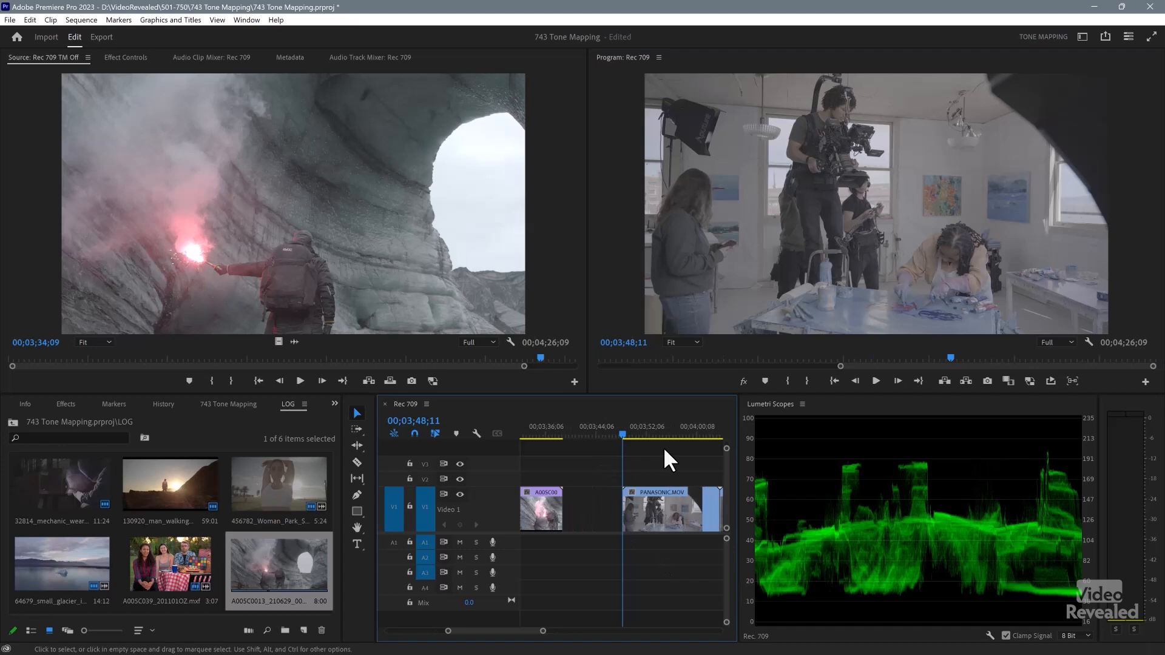
Preview the SONY.MP4 and CANON.MXF clips in the sequence, then return to PANASONIC.MOV at about 00;03;56;23.
key(Down)
scroll(659, 457, down, 6)
drag(581, 427, 645, 426)
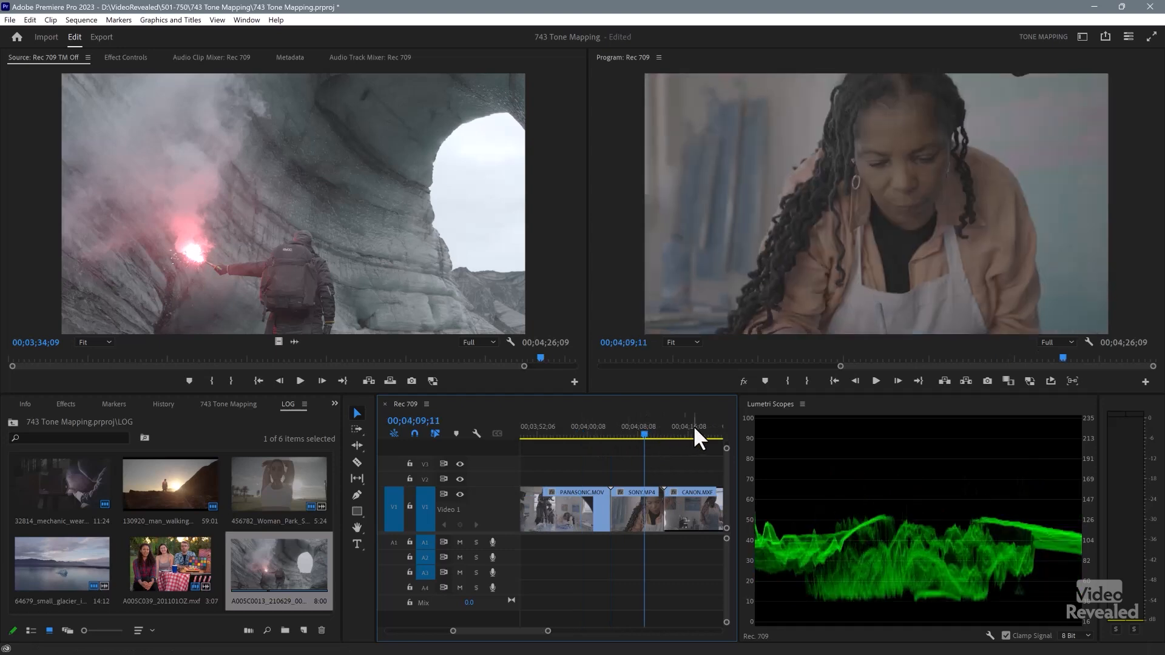
click(698, 422)
click(637, 421)
click(566, 424)
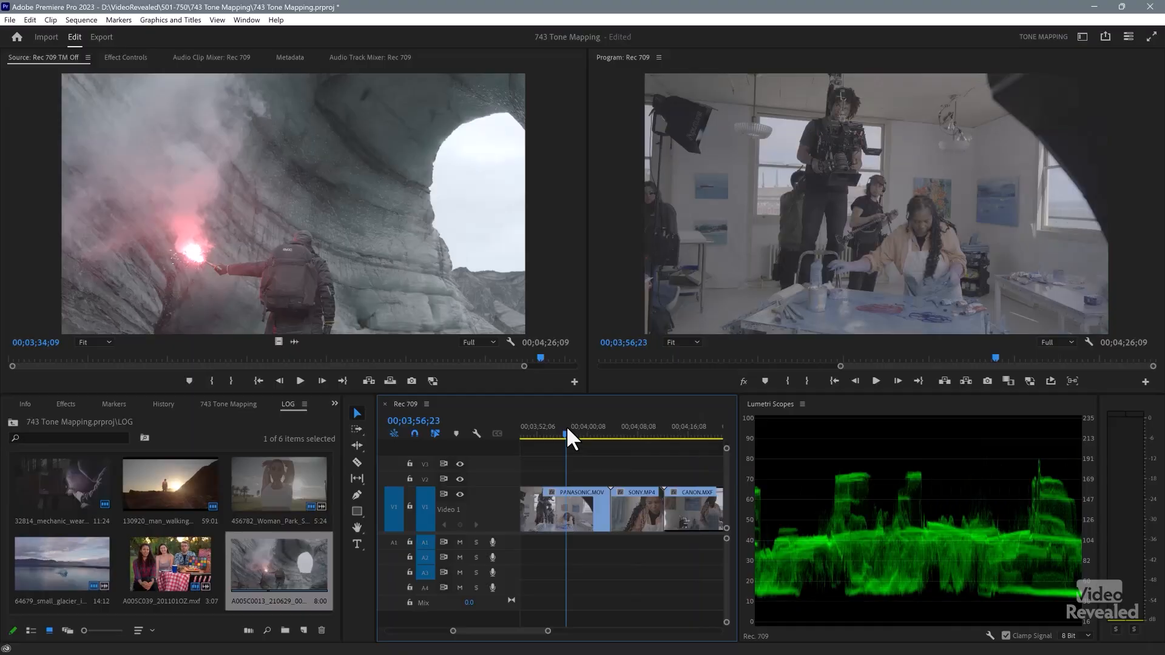